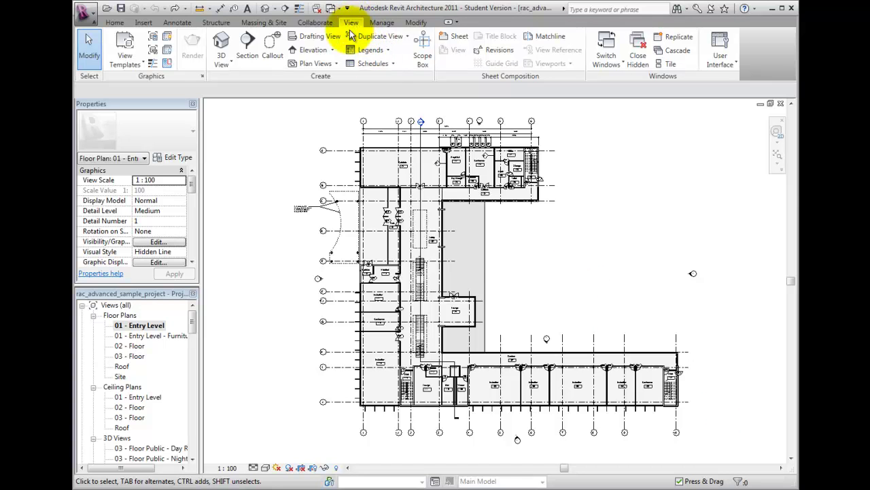
# Step: Start an elevation tag using the Interior Elevation type, with the Lounge (120) centred in view
pyautogui.click(308, 51)
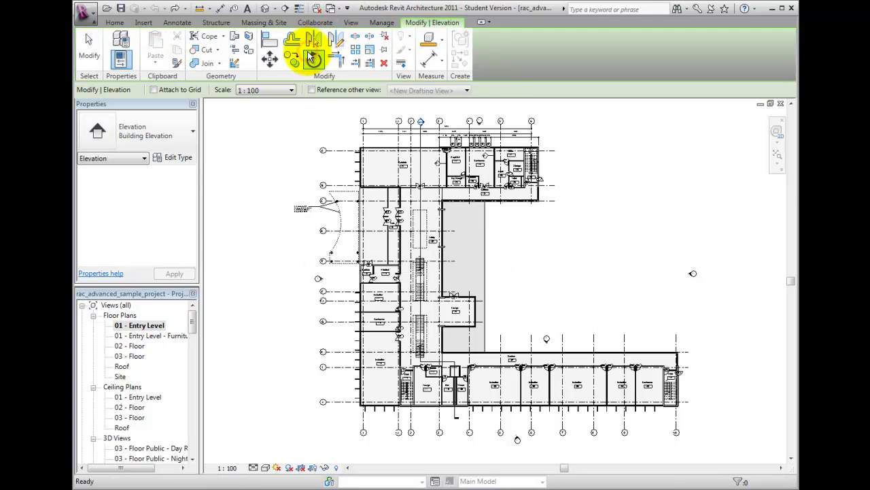
pyautogui.click(170, 128)
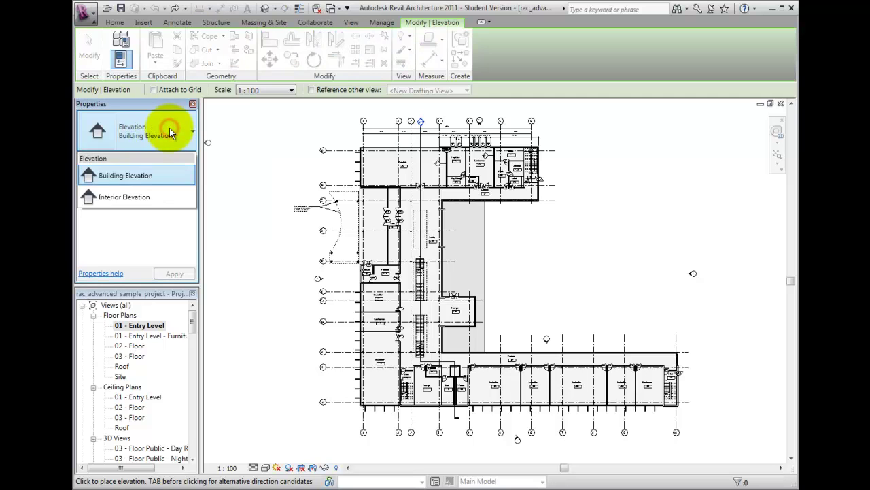
pyautogui.click(136, 197)
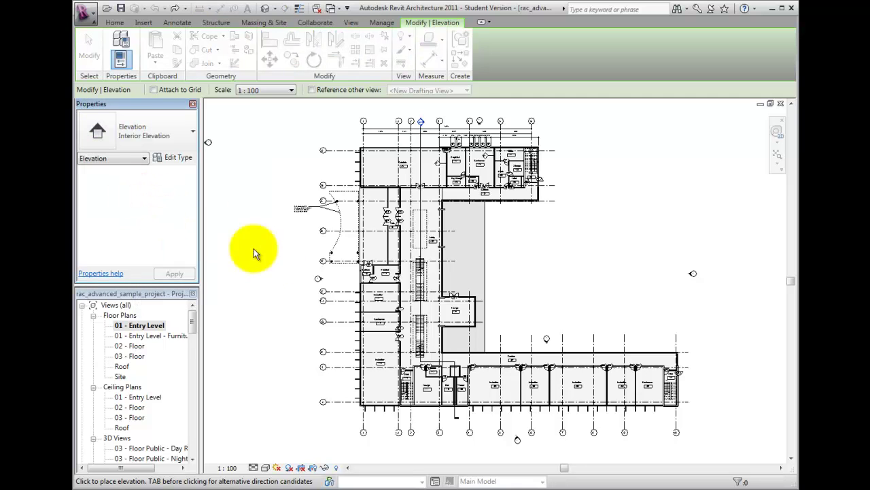
pyautogui.scroll(5, 466, 317)
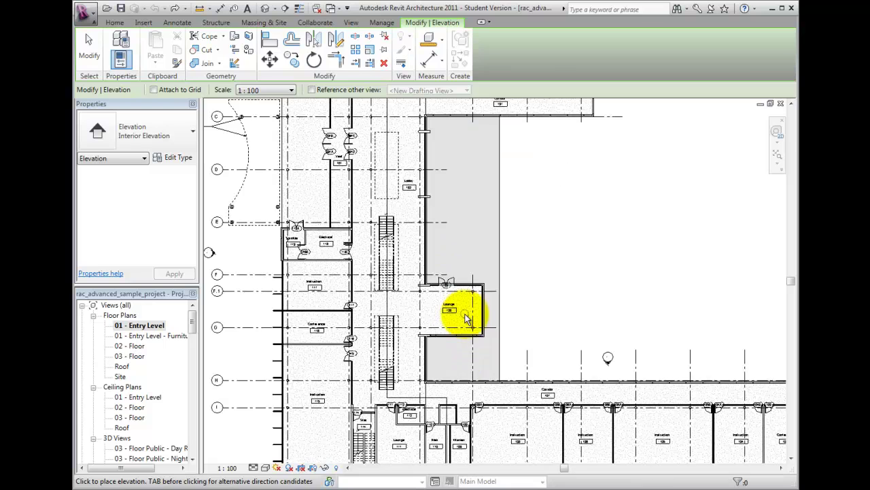
pyautogui.moveTo(454, 311); pyautogui.dragTo(496, 295, button='middle')
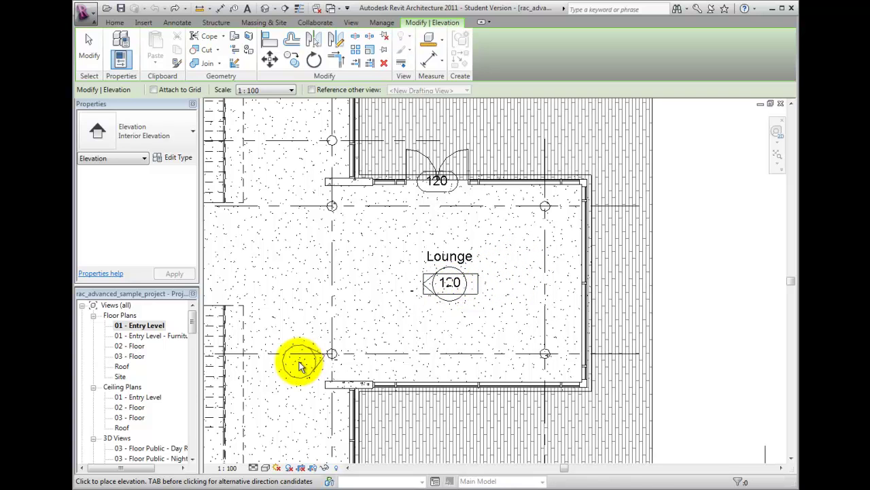
# Step: Expand Elevations (Interior Elevation) to show Elevation 1 - a, then zoom out across the floor plan
pyautogui.moveTo(192, 325); pyautogui.dragTo(193, 352)
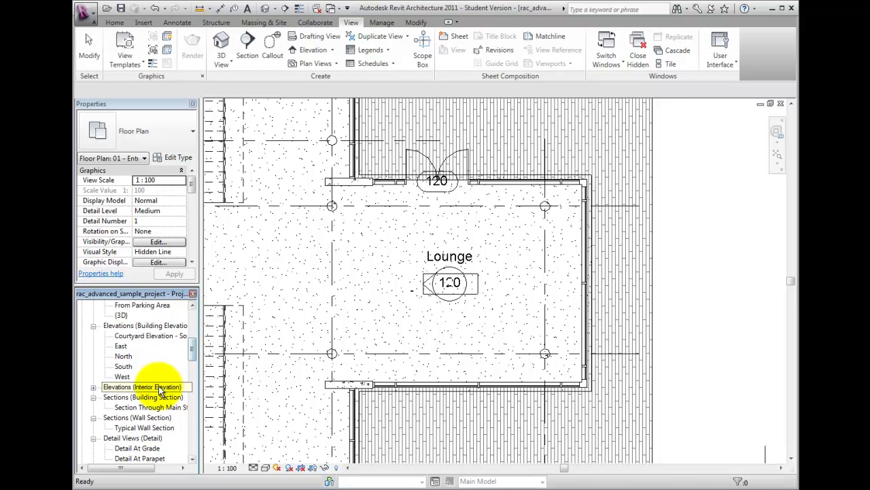
pyautogui.click(94, 386)
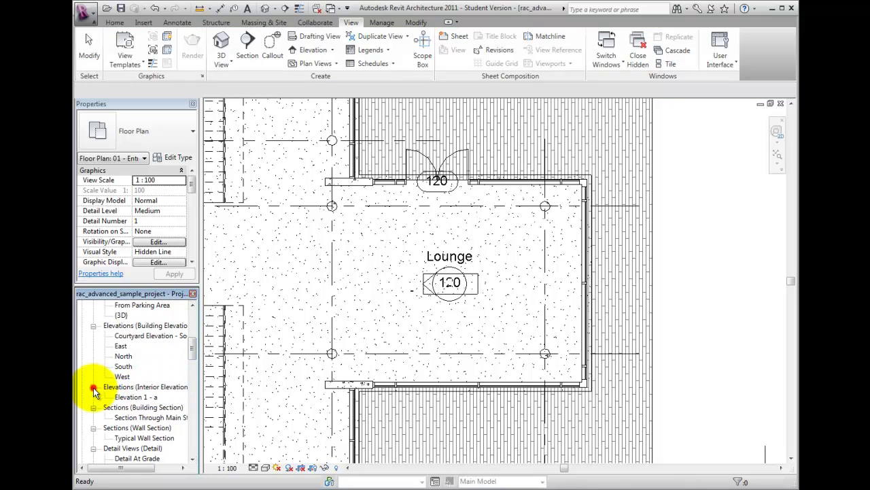
pyautogui.click(386, 265)
pyautogui.moveTo(391, 268); pyautogui.dragTo(448, 326, button='middle')
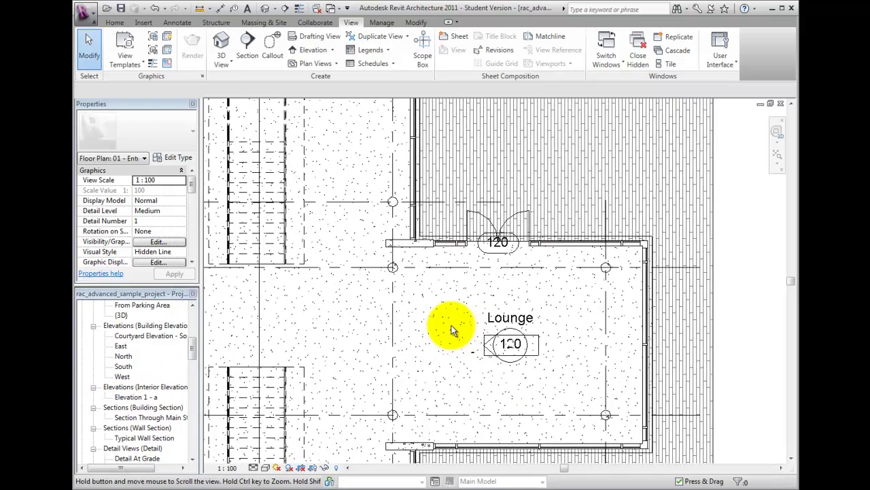
pyautogui.scroll(-2, 388, 243)
pyautogui.moveTo(388, 242); pyautogui.dragTo(582, 343, button='middle')
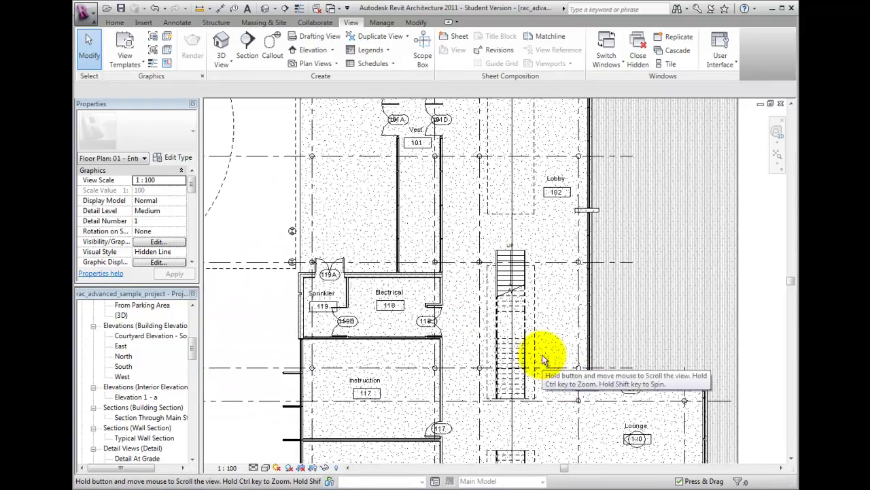
pyautogui.scroll(-2, 582, 346)
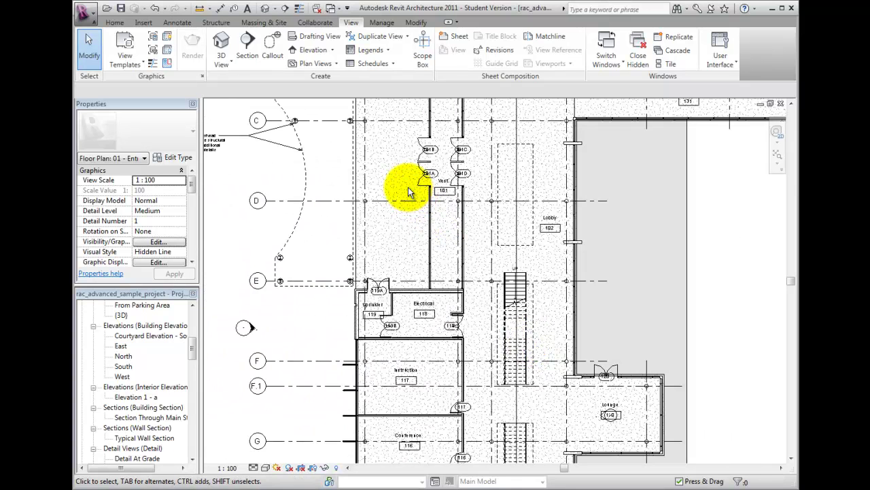
# Step: Place an interior elevation marker beside the Vestibule (101), producing Elevation 2 - a
pyautogui.click(311, 48)
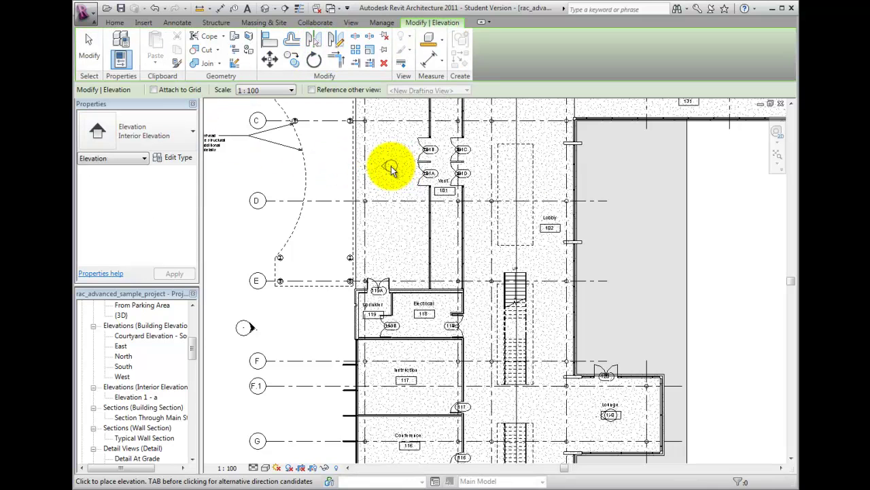
pyautogui.moveTo(396, 170); pyautogui.dragTo(346, 226, button='middle')
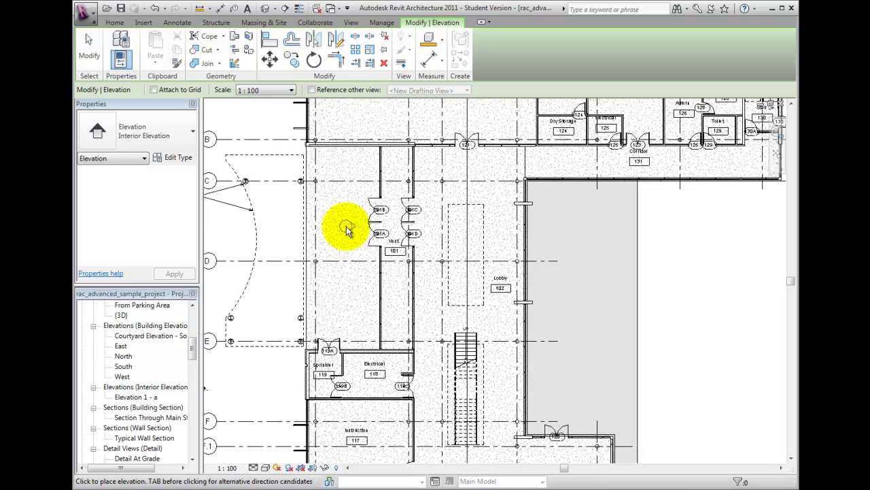
pyautogui.click(346, 227)
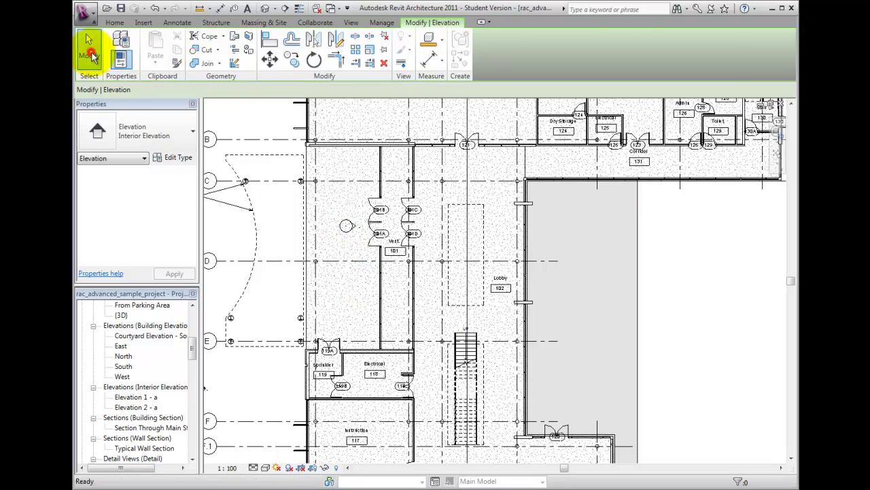
pyautogui.click(89, 49)
pyautogui.moveTo(394, 376); pyautogui.dragTo(317, 157, button='middle')
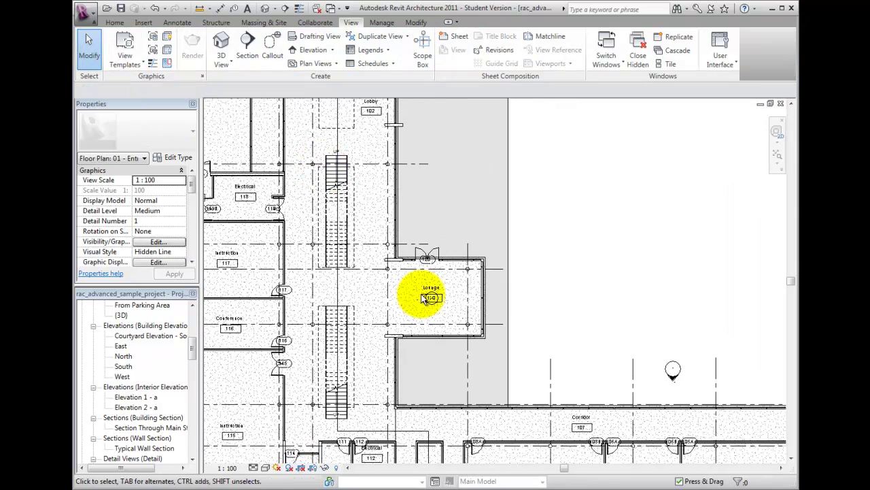
# Step: Rotate the Lounge (120) elevation marker using its rotate control
pyautogui.scroll(4, 431, 301)
pyautogui.click(438, 312)
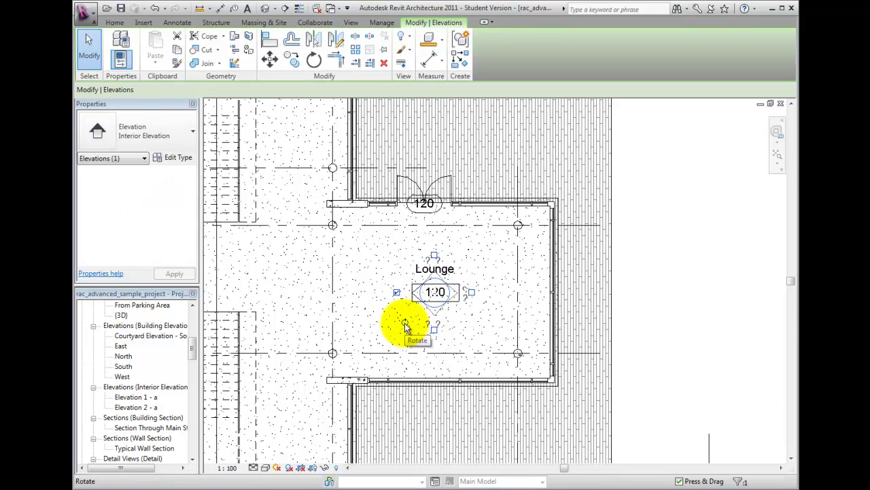
pyautogui.click(405, 326)
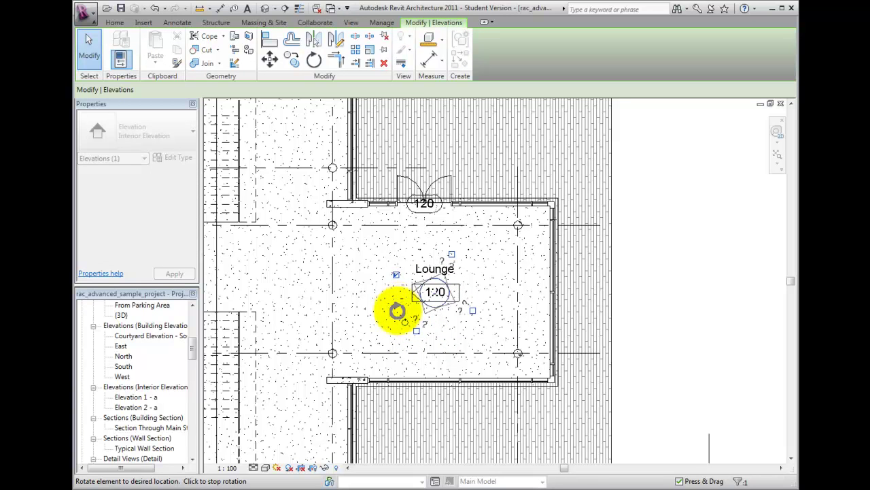
pyautogui.click(405, 320)
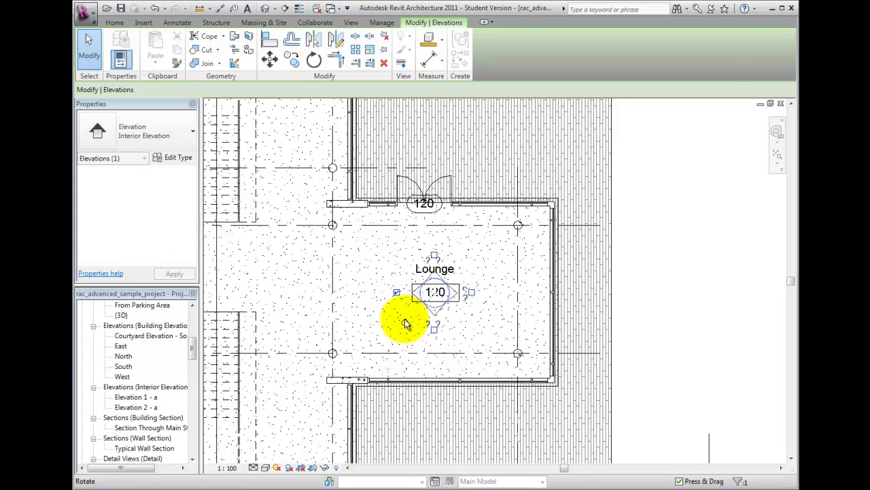
pyautogui.click(626, 325)
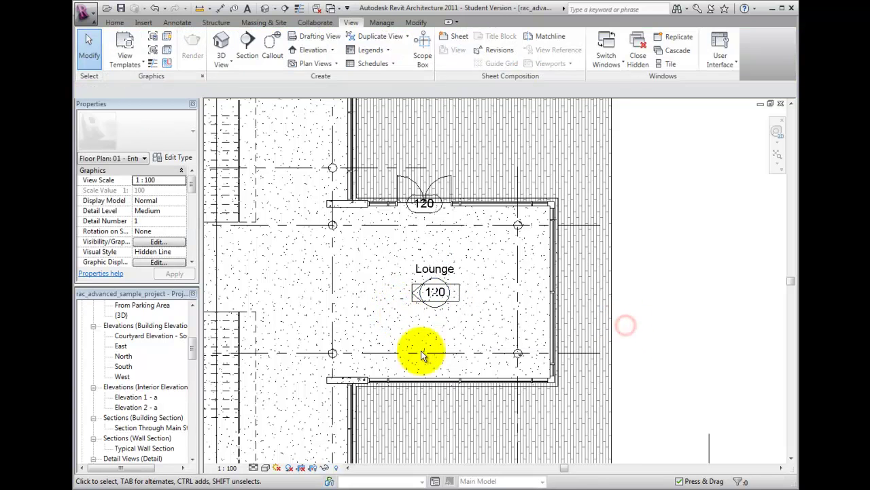
# Step: Open Elevation 1 - a and Elevation 2 - a, setting Elevation 2 - a to Consistent Colors
pyautogui.doubleClick(402, 300)
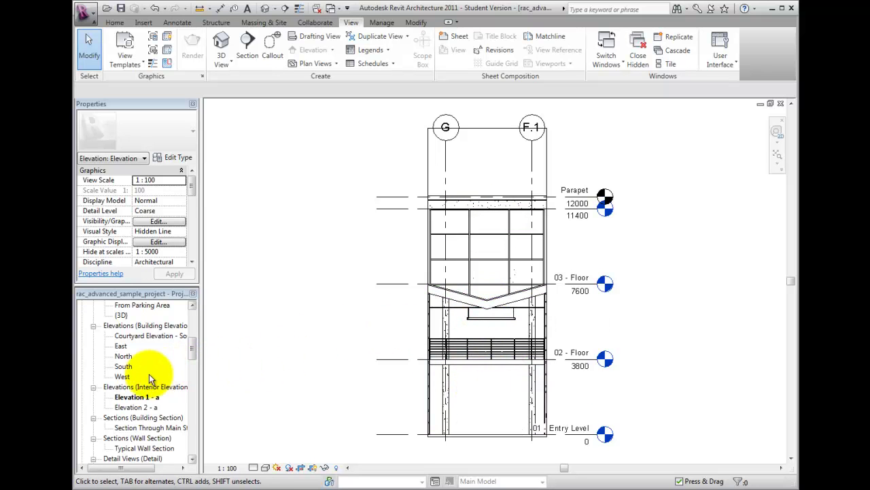
pyautogui.doubleClick(136, 407)
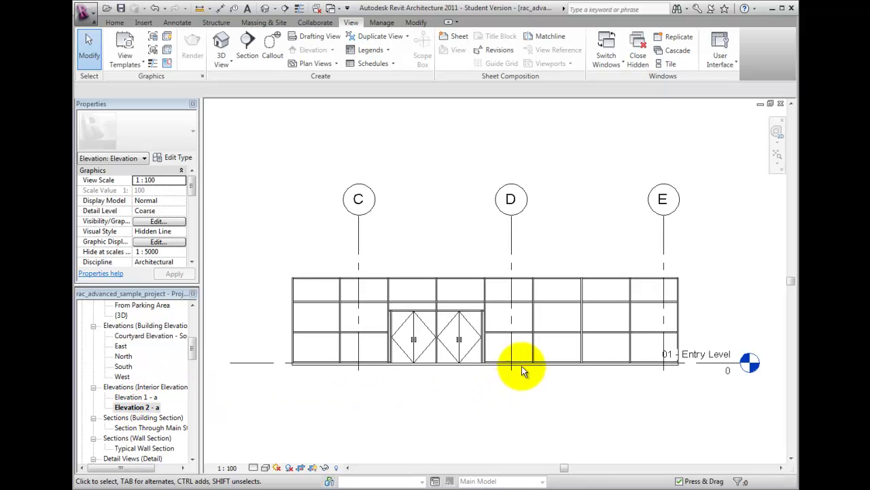
pyautogui.click(266, 467)
pyautogui.click(278, 446)
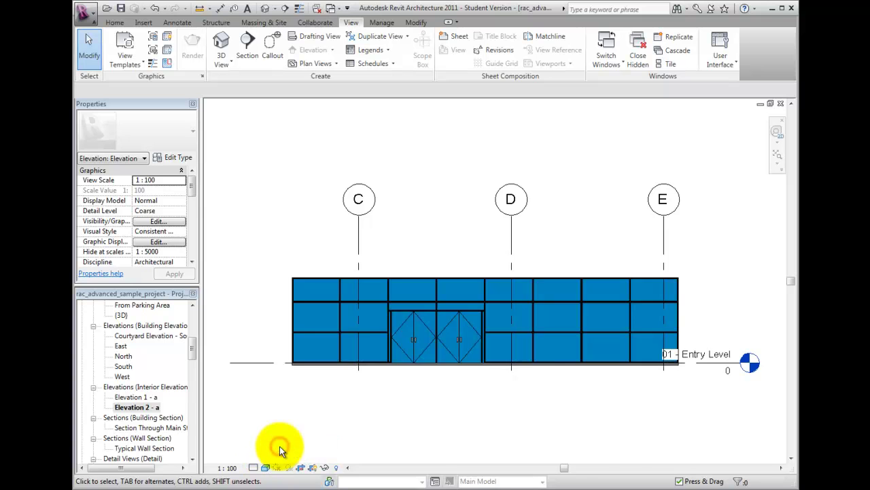
# Step: Switch Elevation 1 - a to the Shaded with Edges visual style
pyautogui.doubleClick(149, 397)
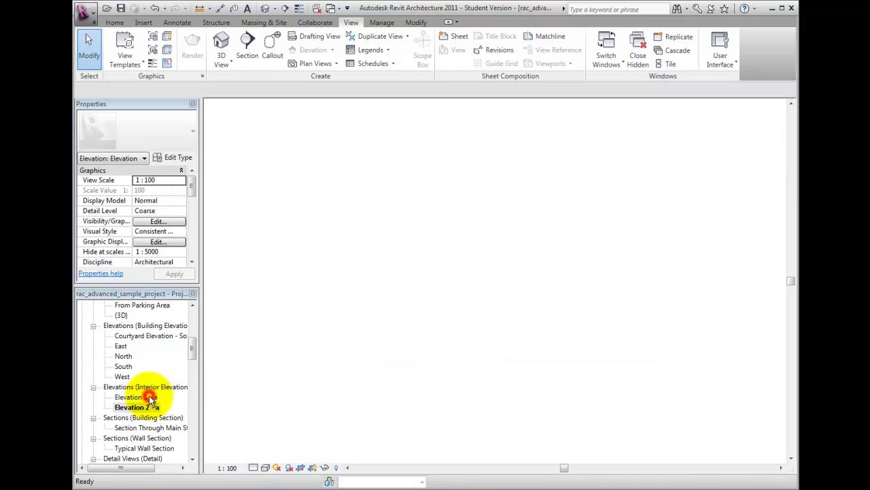
pyautogui.click(266, 468)
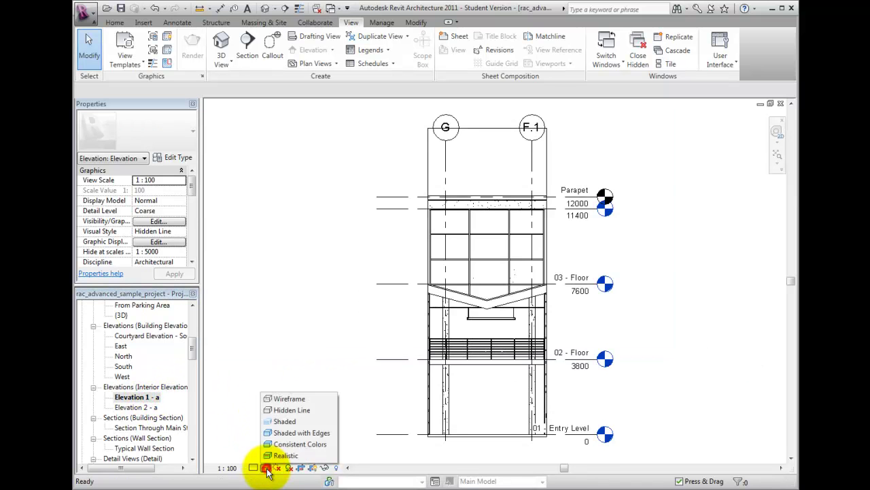
pyautogui.click(284, 434)
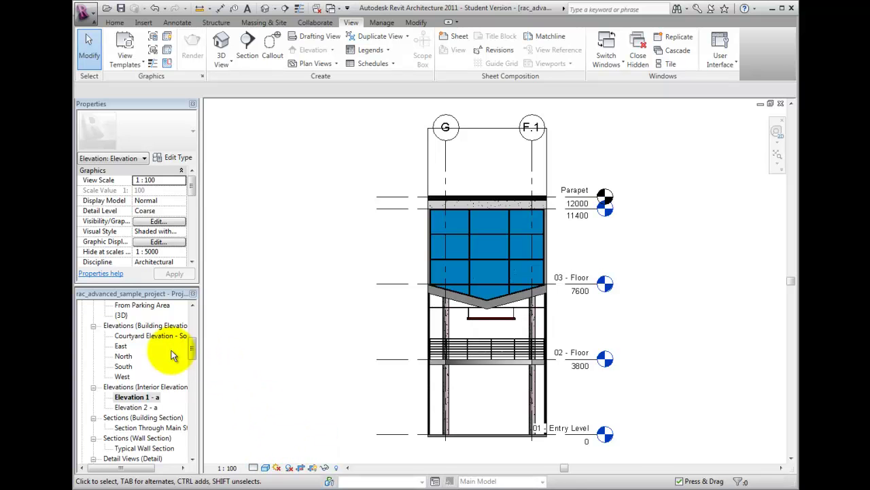
pyautogui.scroll(5, 171, 351)
# Step: Open the 01 - Entry Level floor plan zoomed to Lounge 111 and start an elevation tag
pyautogui.click(192, 312)
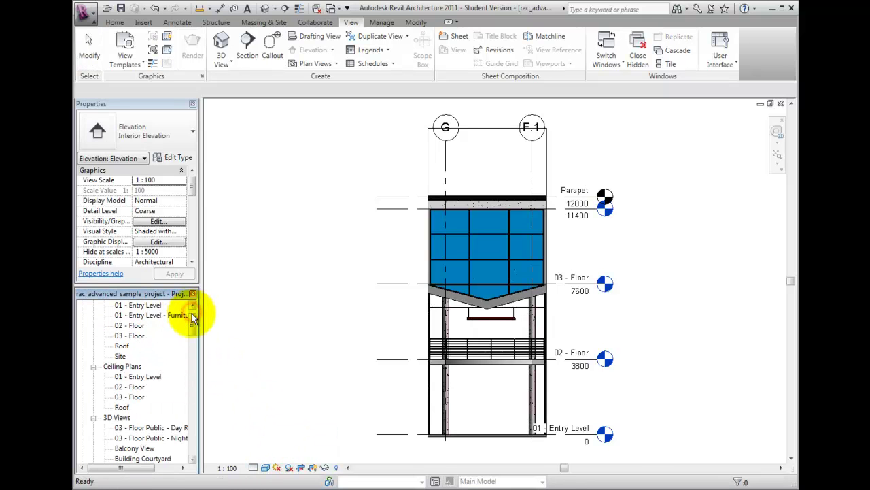
pyautogui.doubleClick(143, 305)
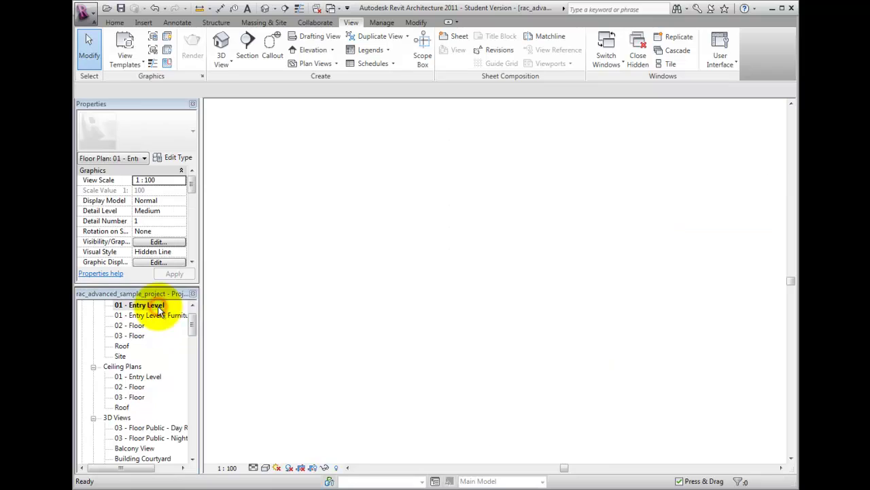
pyautogui.scroll(-4, 373, 334)
pyautogui.scroll(-3, 380, 332)
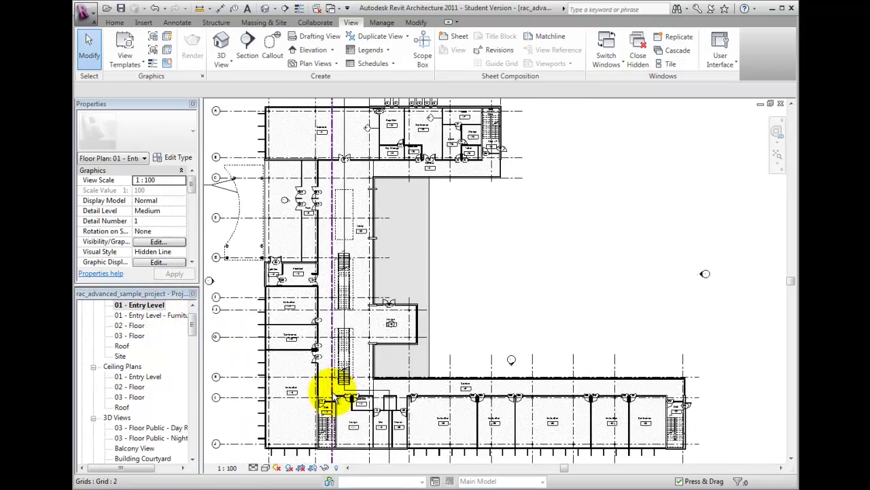
pyautogui.moveTo(321, 398); pyautogui.dragTo(412, 294, button='middle')
pyautogui.scroll(4, 400, 336)
pyautogui.scroll(3, 400, 335)
pyautogui.scroll(2, 410, 332)
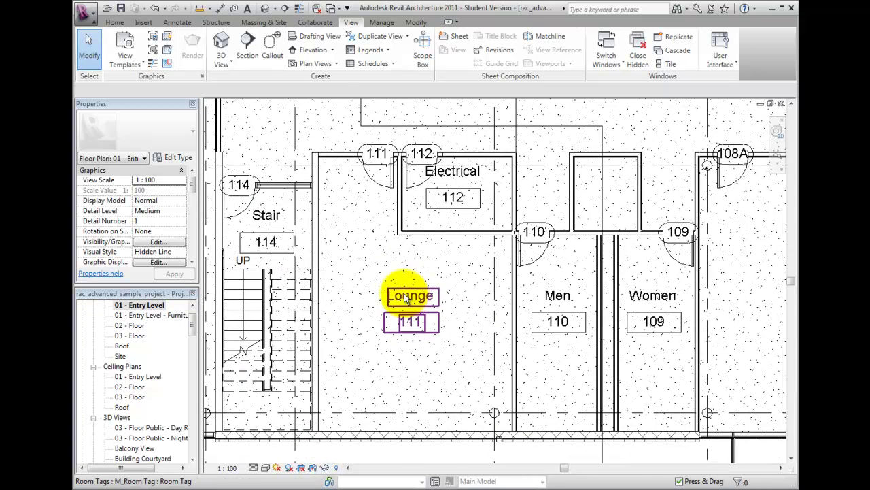
pyautogui.click(312, 53)
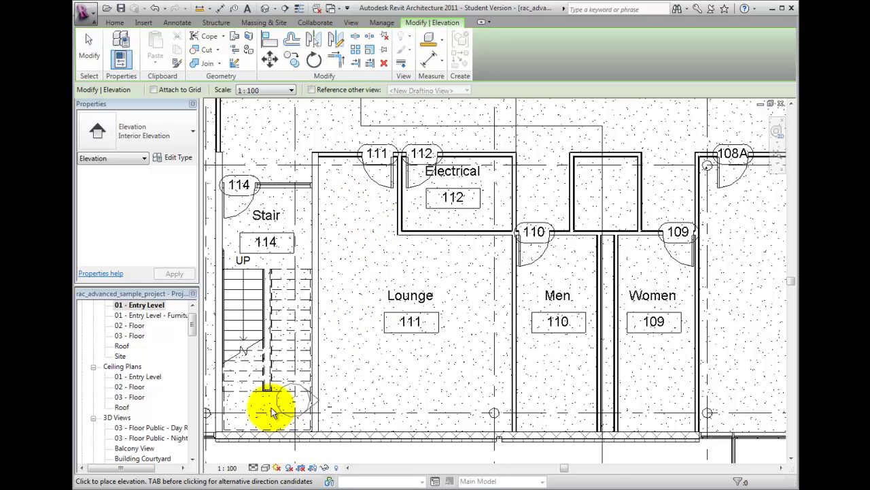
# Step: Place an interior elevation marker in the Lounge on the 01 - Entry Level ceiling plan
pyautogui.doubleClick(136, 377)
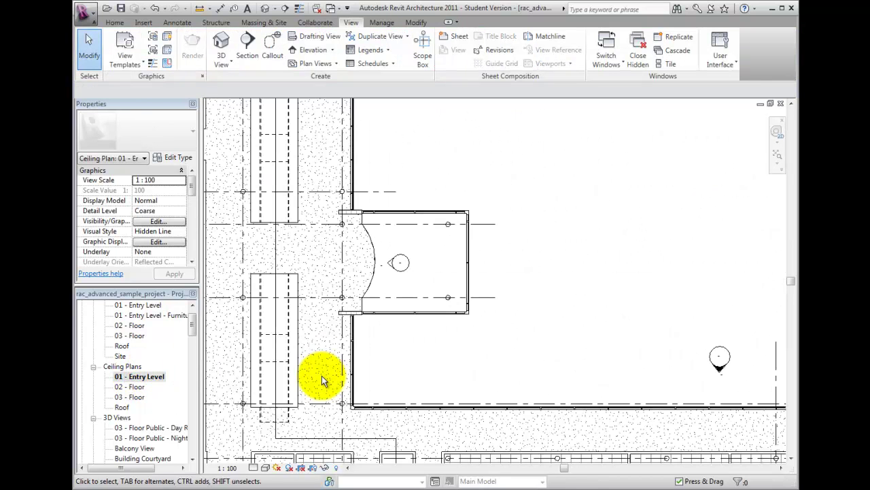
pyautogui.moveTo(330, 382); pyautogui.dragTo(387, 218, button='middle')
pyautogui.moveTo(359, 369); pyautogui.dragTo(395, 286, button='middle')
pyautogui.scroll(2, 379, 316)
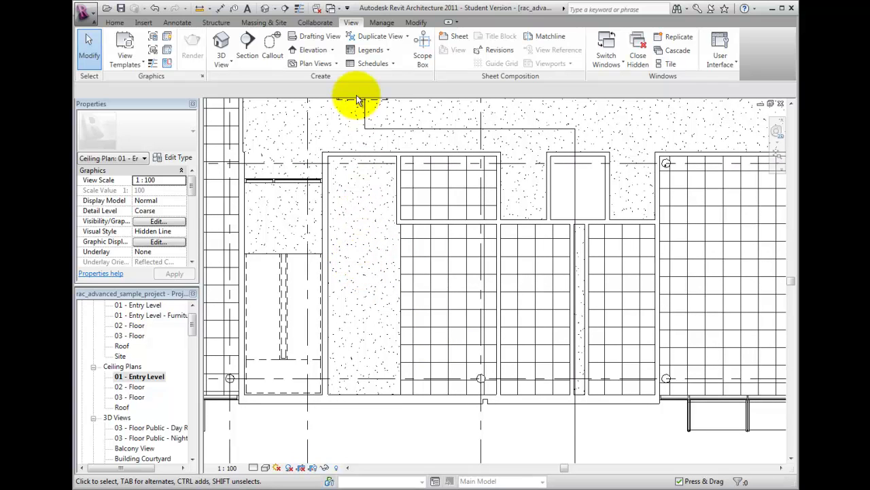
pyautogui.click(311, 53)
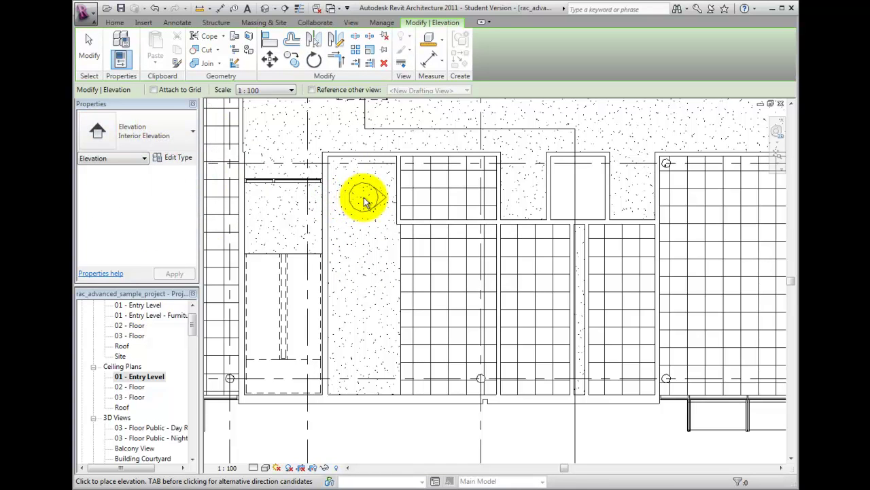
pyautogui.click(364, 199)
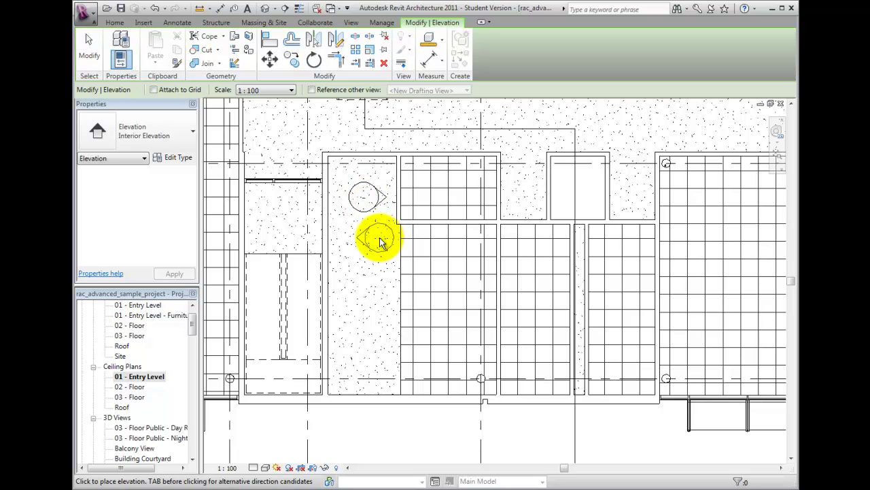
# Step: On the 01 - Entry Level floor plan, move the Lounge marker below the Lounge 111 label
pyautogui.doubleClick(142, 307)
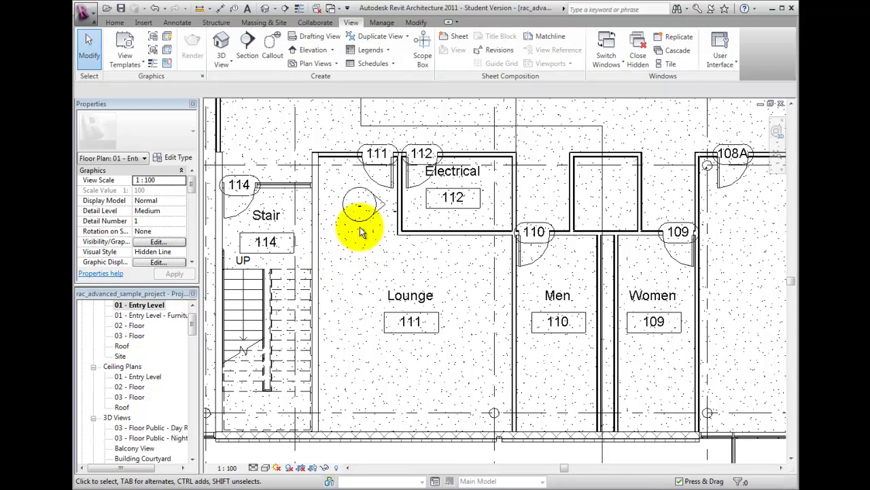
pyautogui.click(362, 235)
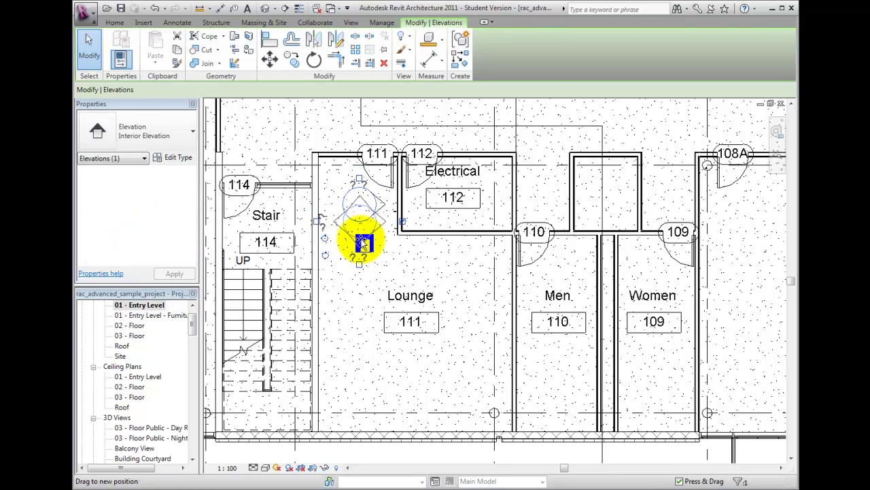
pyautogui.moveTo(364, 245); pyautogui.dragTo(363, 266)
pyautogui.moveTo(365, 294)
pyautogui.mouseDown()
pyautogui.moveTo(376, 374)
pyautogui.moveTo(375, 354)
pyautogui.mouseUp()
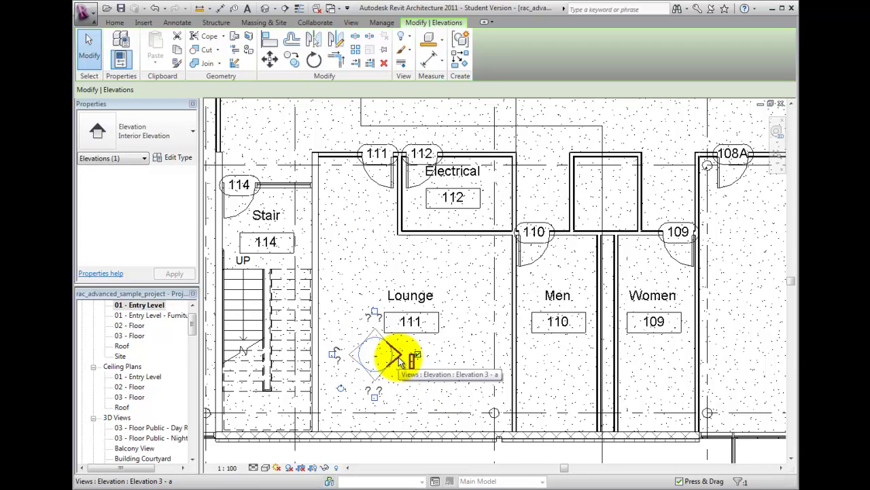
pyautogui.click(400, 361)
# Step: Open Elevation 3 - a with the Shaded with Edges visual style
pyautogui.doubleClick(399, 357)
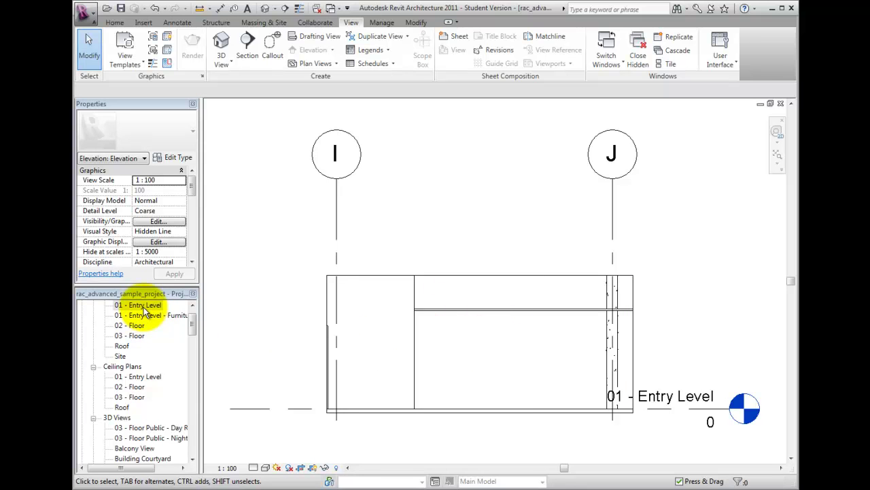
pyautogui.click(265, 468)
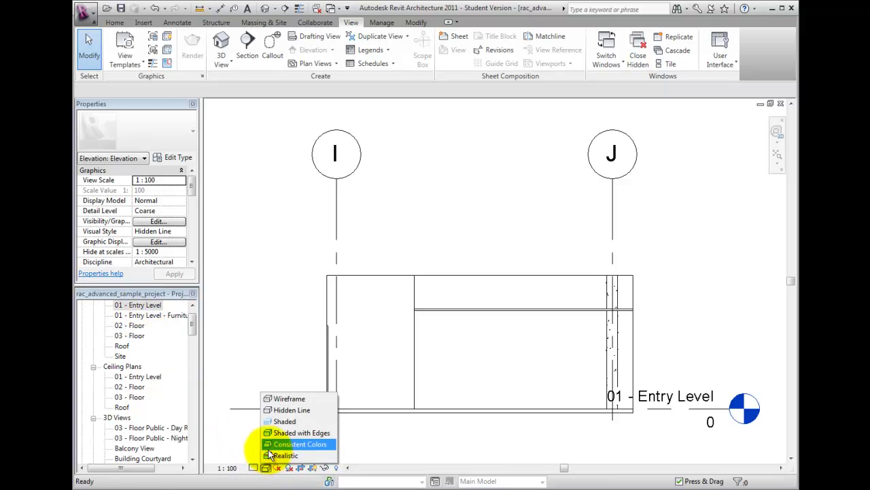
pyautogui.click(279, 432)
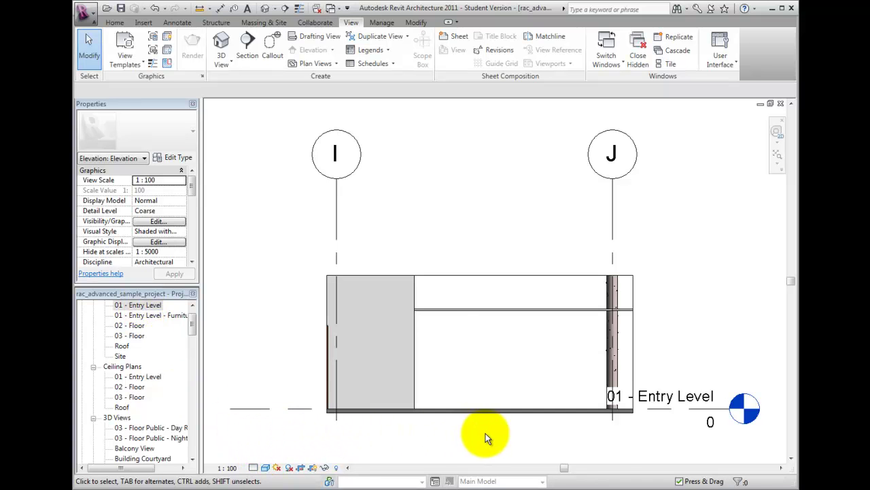
# Step: Drag the 01 - Entry Level line's end leftward, then return to the 01 - Entry Level floor plan
pyautogui.moveTo(460, 357); pyautogui.dragTo(438, 342, button='middle')
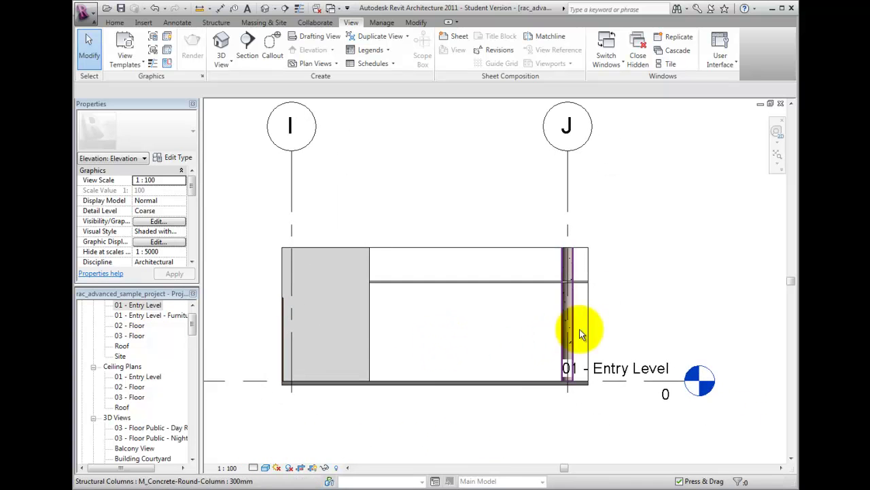
pyautogui.click(618, 363)
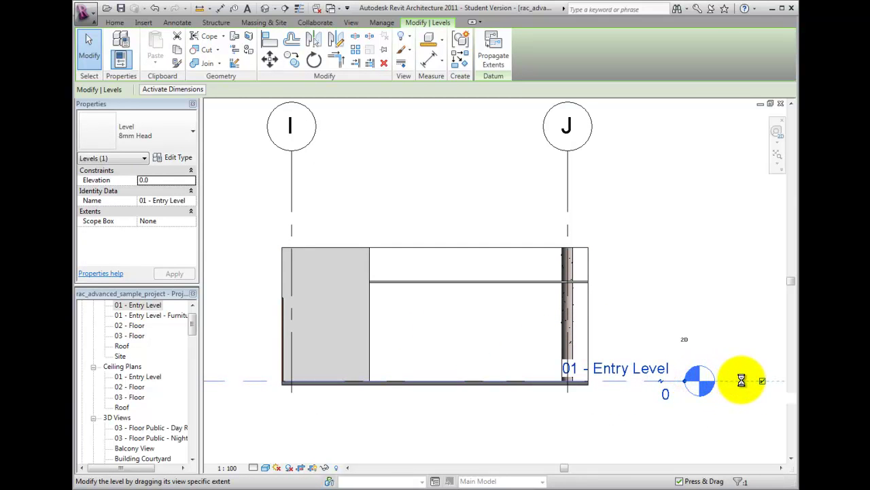
pyautogui.moveTo(741, 380); pyautogui.dragTo(247, 356)
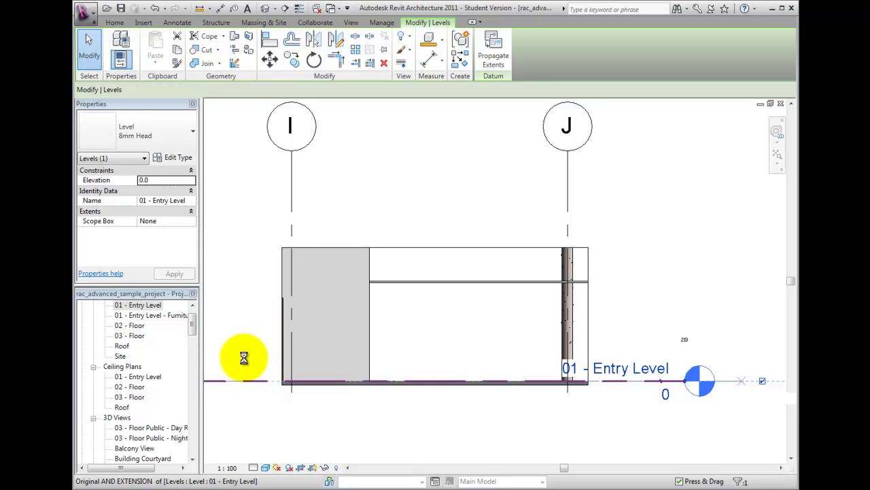
pyautogui.doubleClick(138, 305)
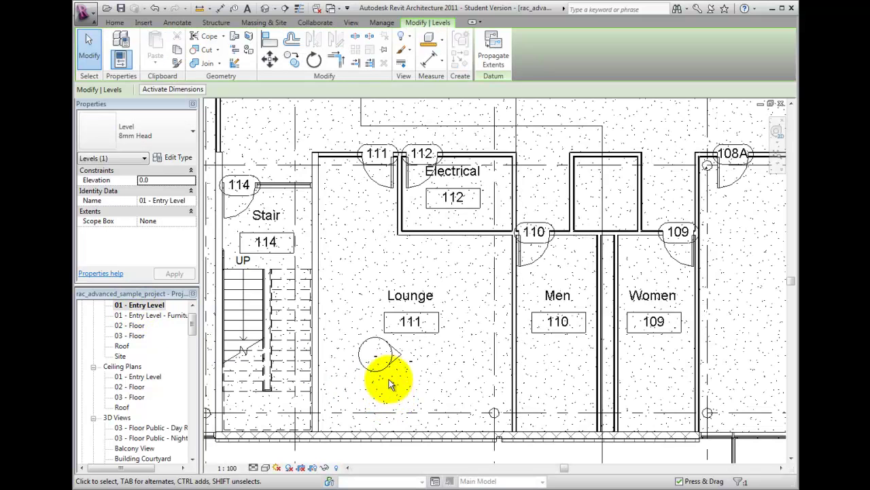
# Step: Enable the top and left view directions on the Lounge 111 elevation marker
pyautogui.click(386, 371)
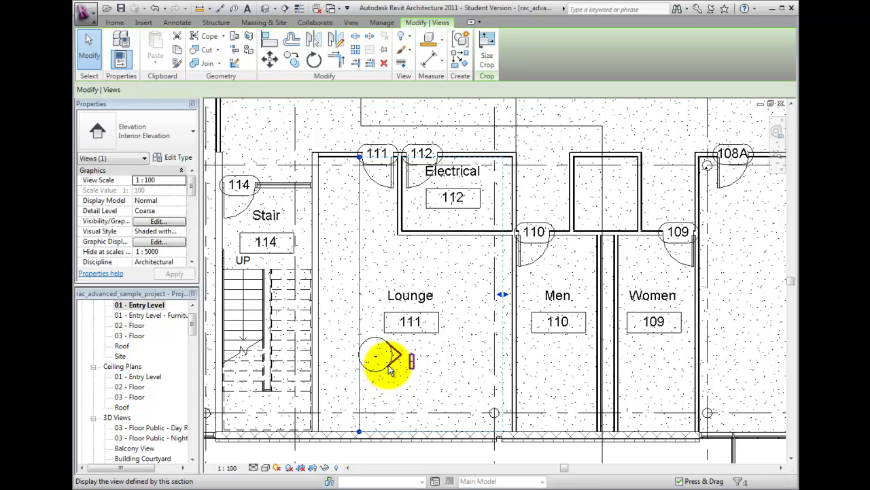
pyautogui.click(382, 344)
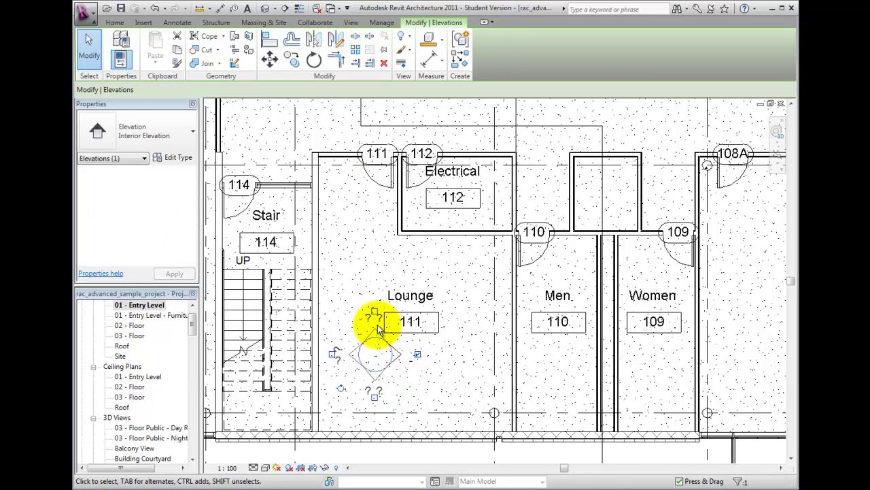
pyautogui.click(375, 311)
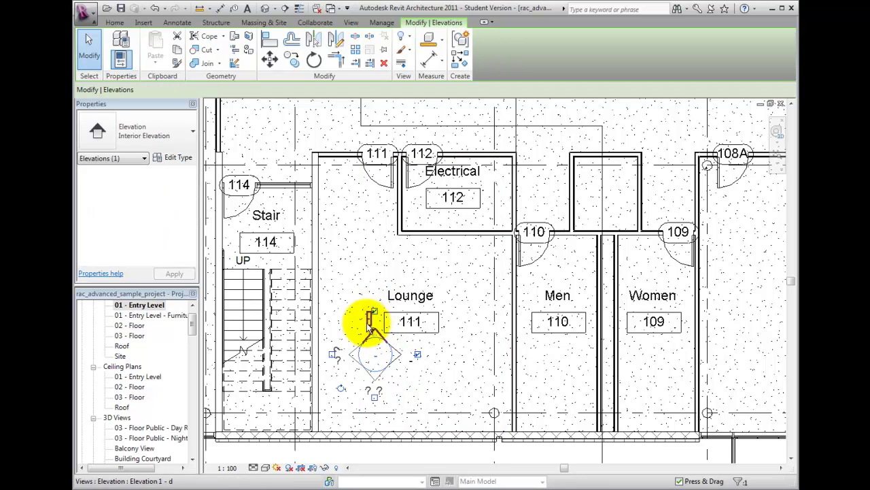
pyautogui.click(332, 355)
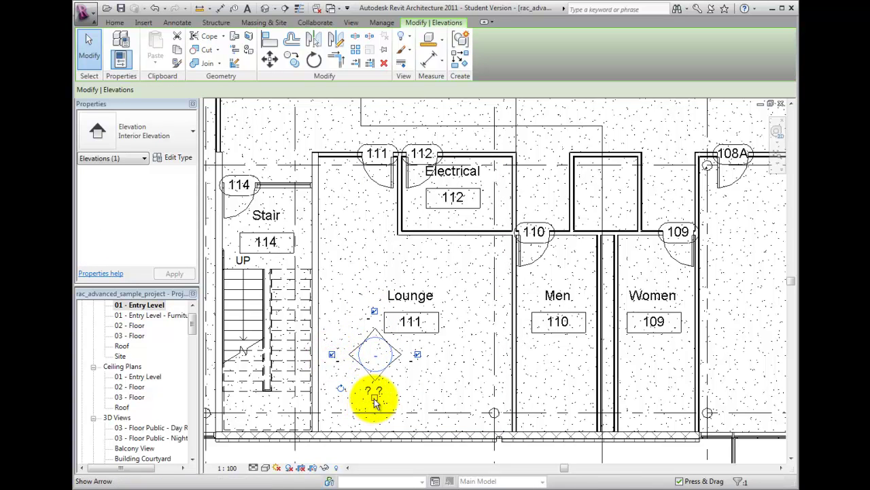
pyautogui.scroll(-2, 432, 394)
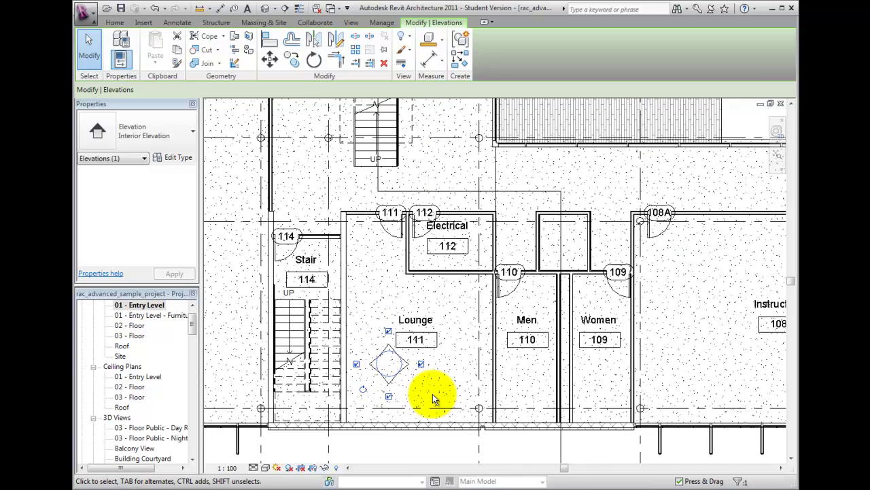
pyautogui.click(432, 447)
pyautogui.scroll(2, 398, 440)
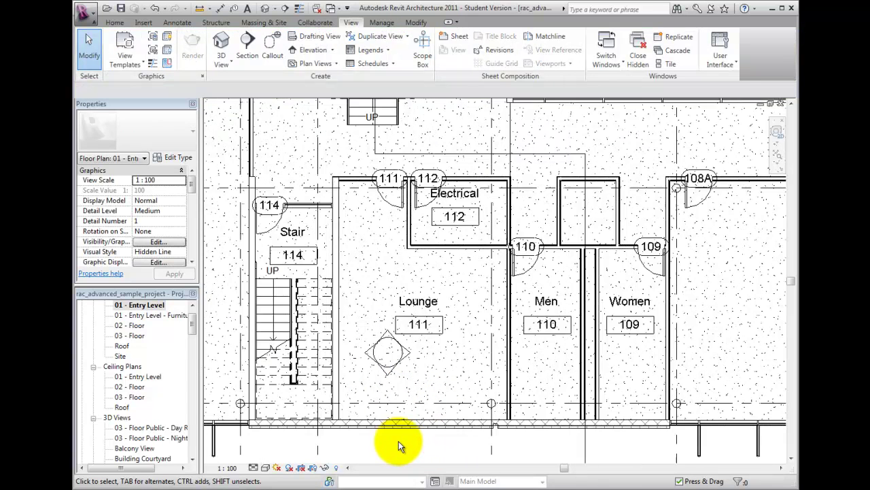